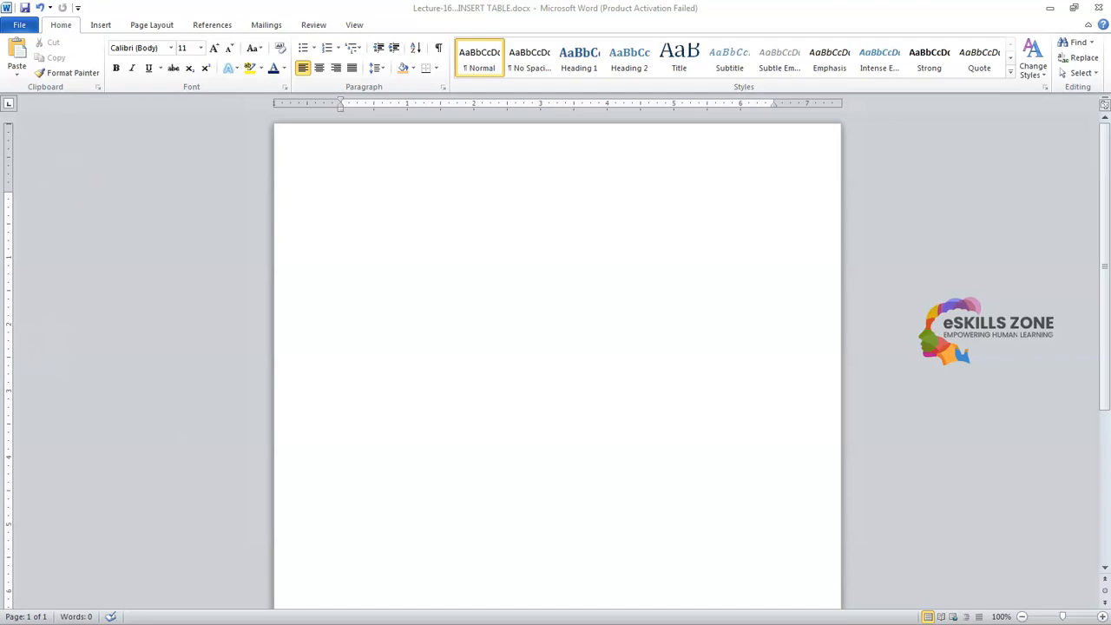
Step: Insert a table with 6 columns and 6 rows at the start of the document
click(97, 28)
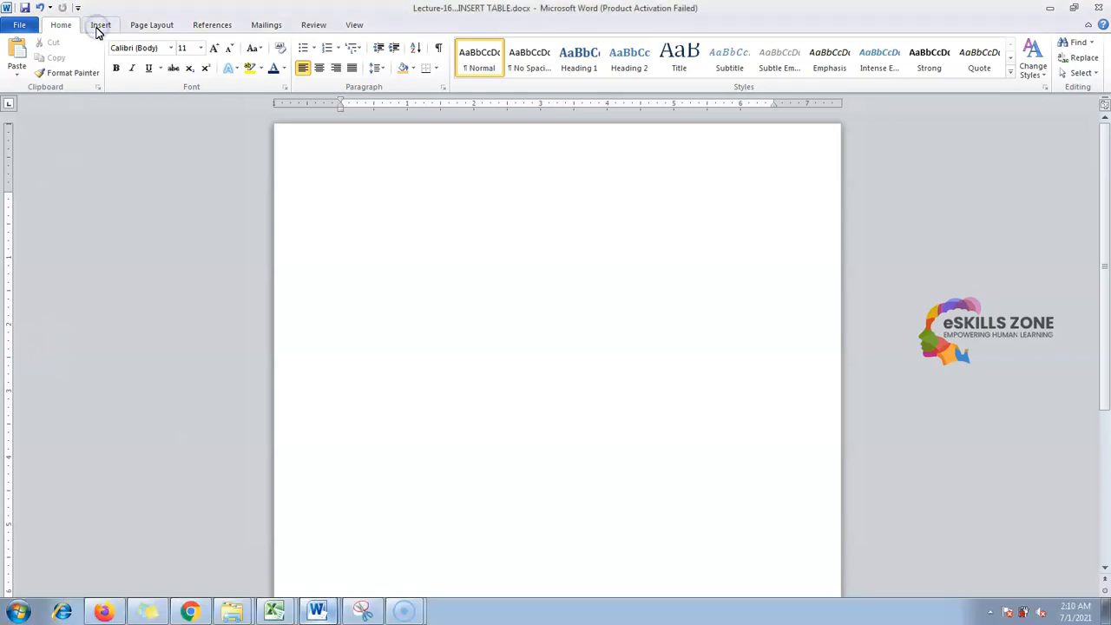
click(98, 28)
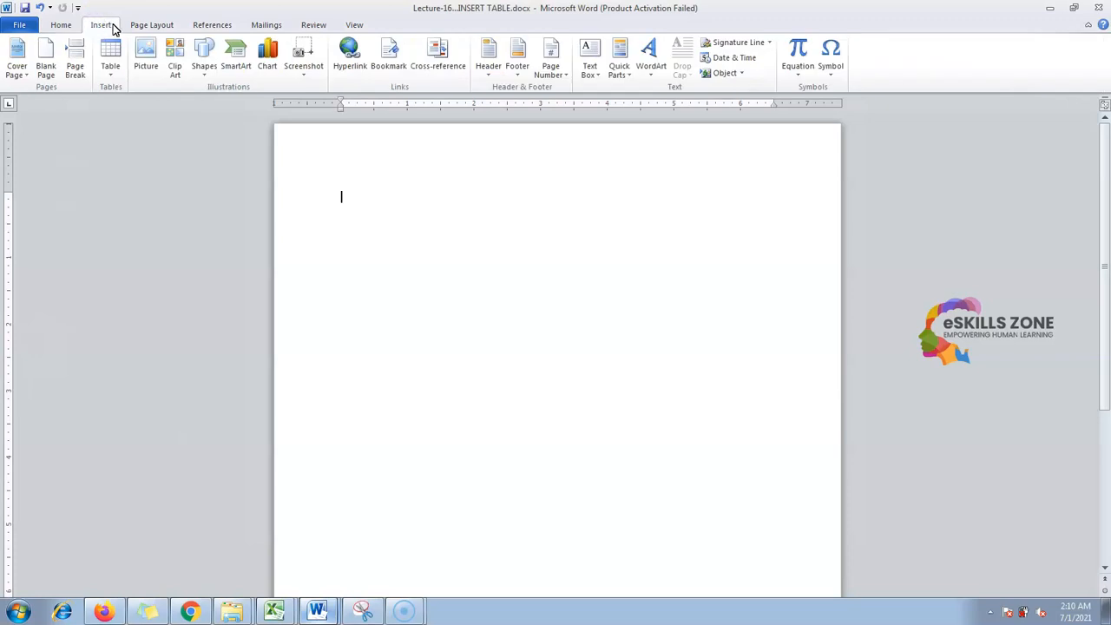
click(111, 73)
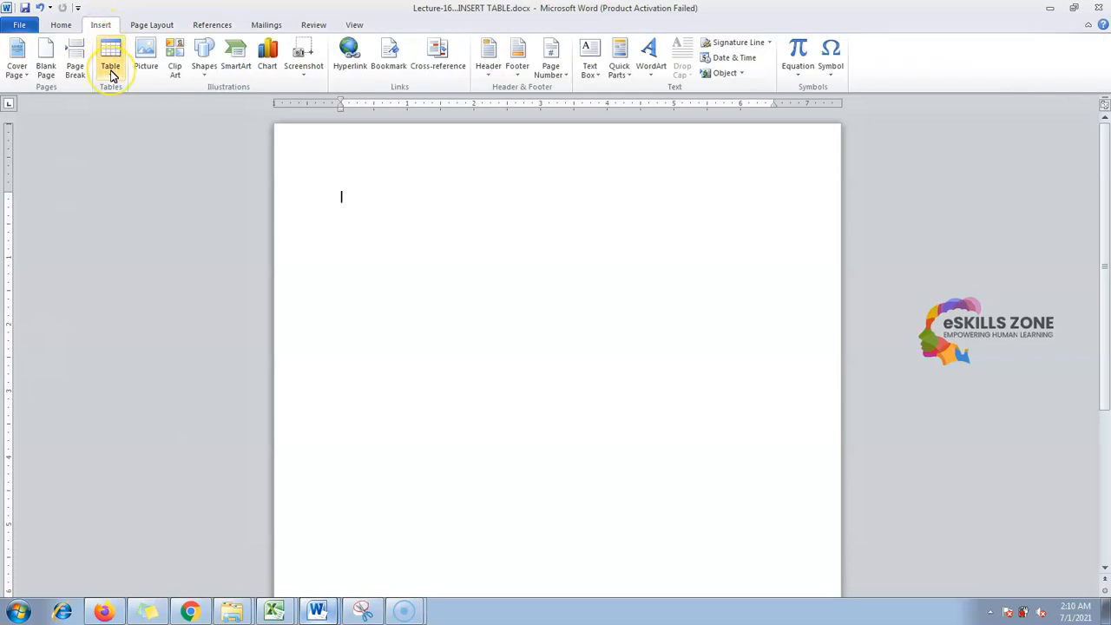
click(111, 74)
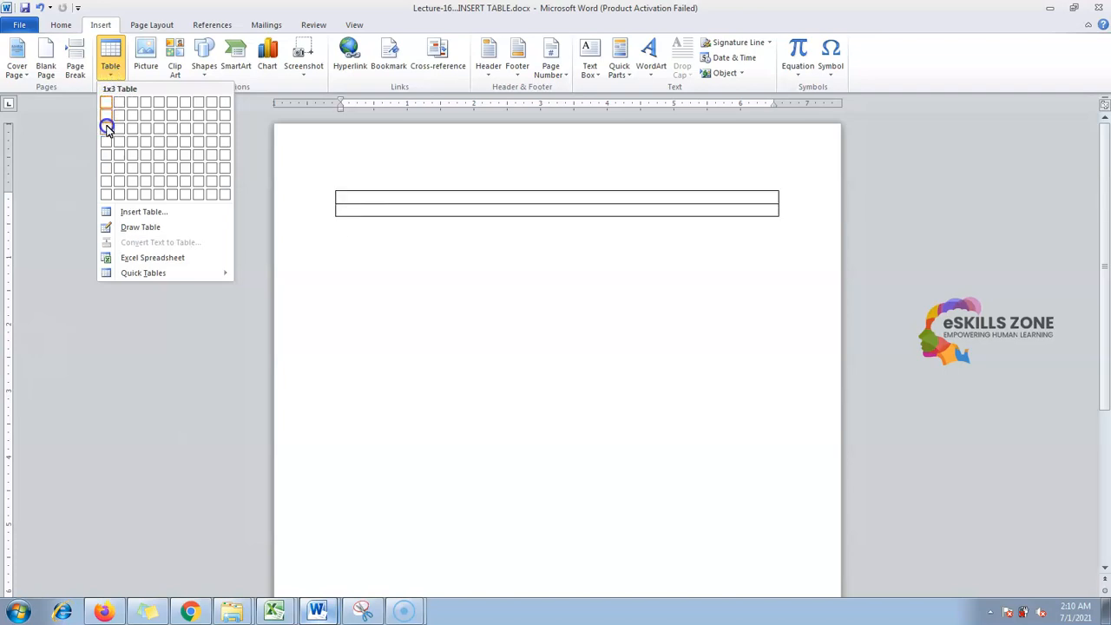
click(170, 167)
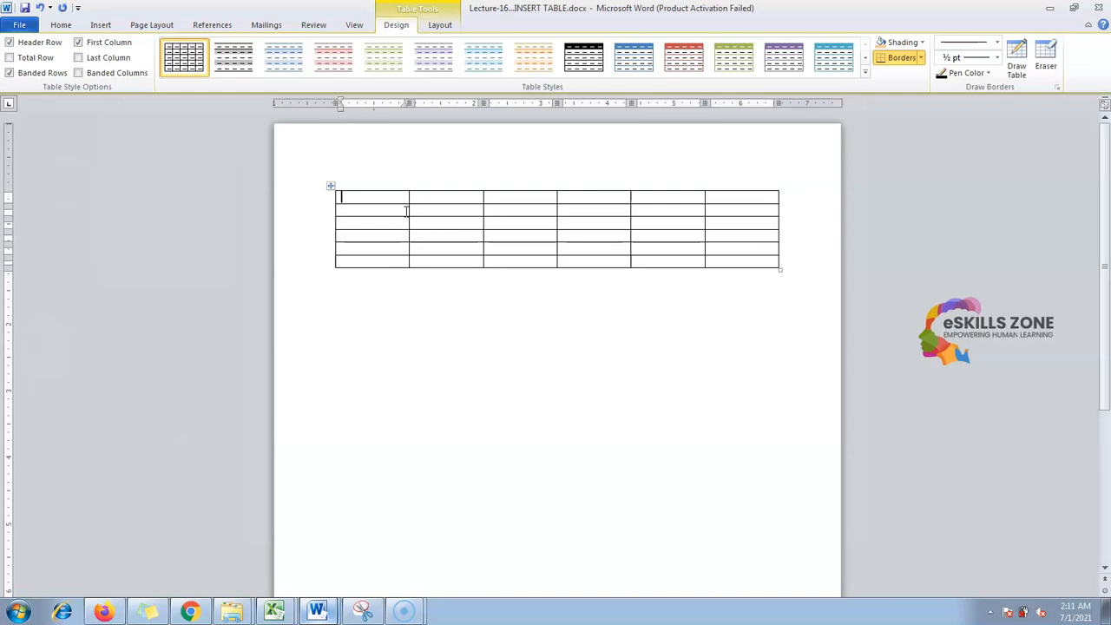
click(799, 303)
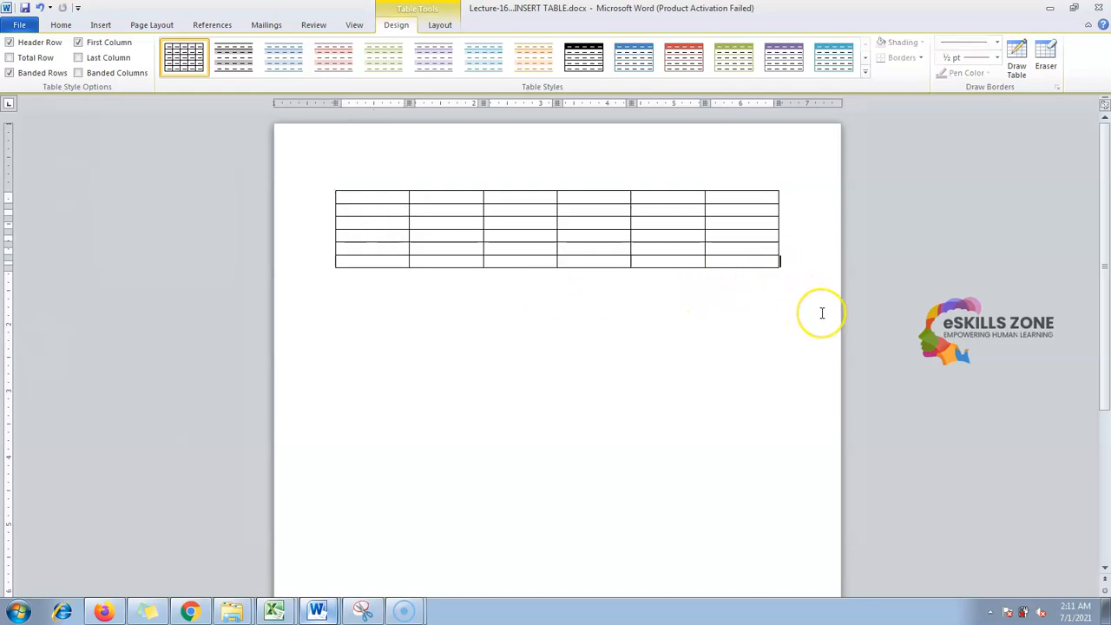
key(Return)
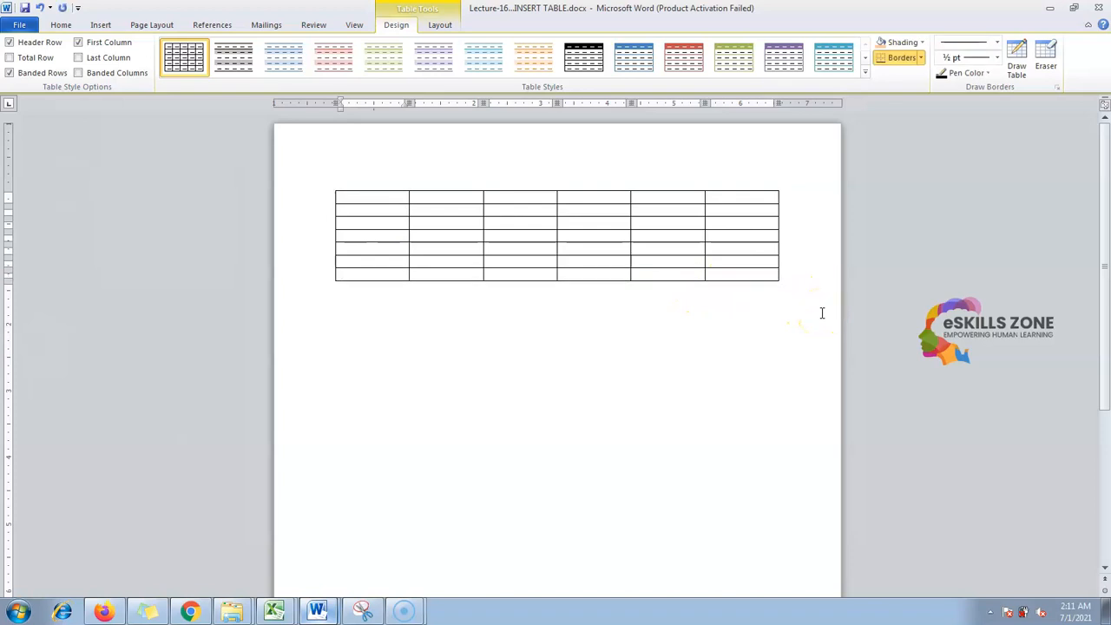
key(ctrl+z)
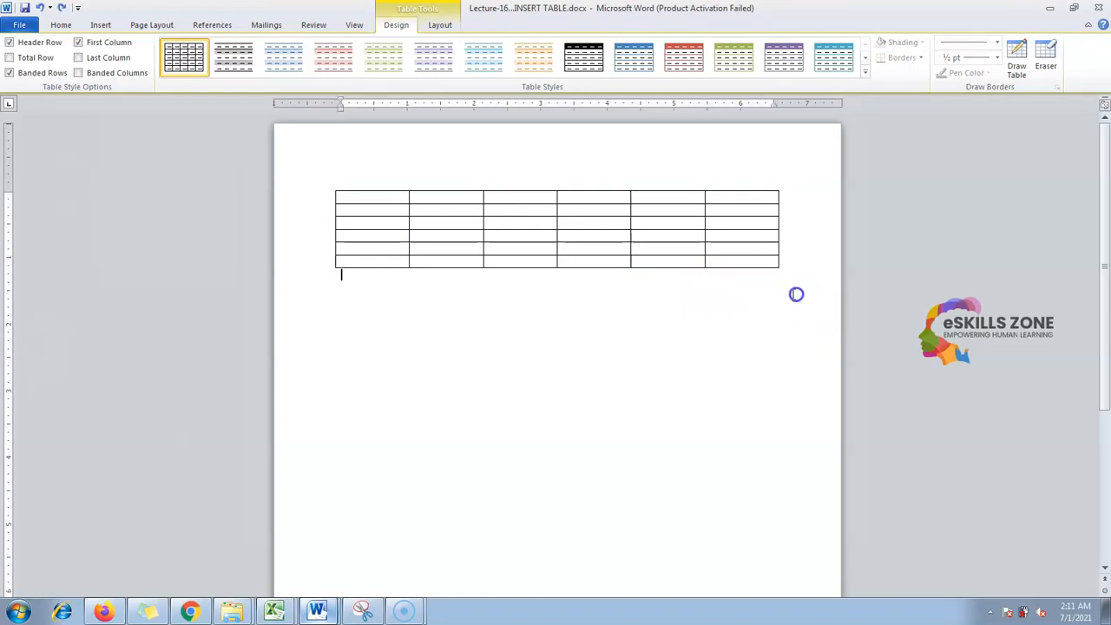
Step: Add a blank line below the table and insert a second table with 6 columns and 6 rows there
click(685, 327)
key(Return)
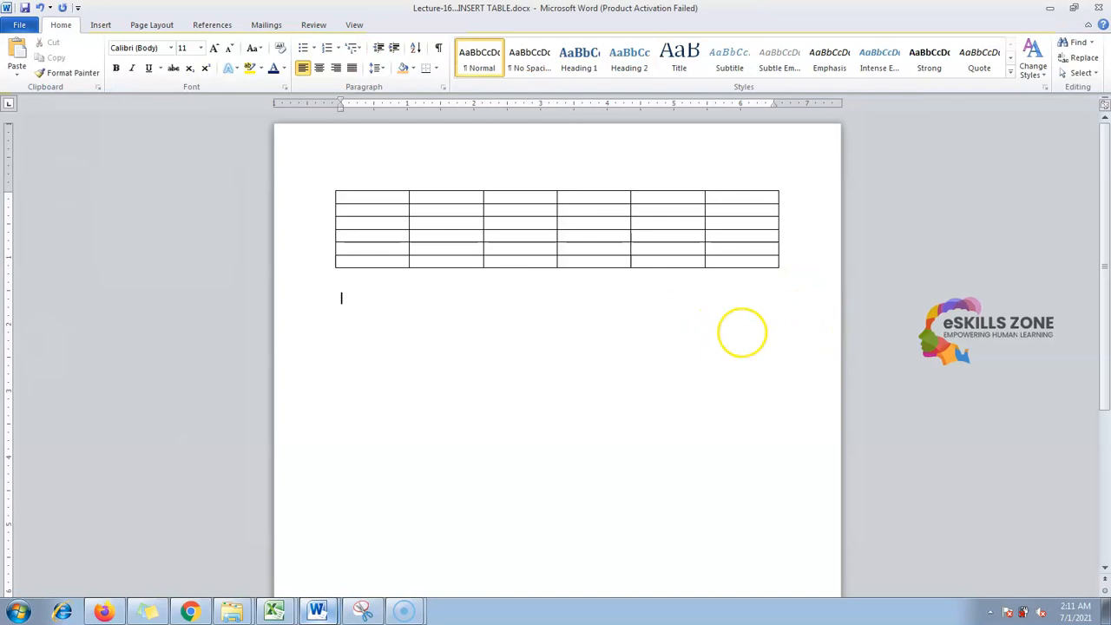
click(109, 29)
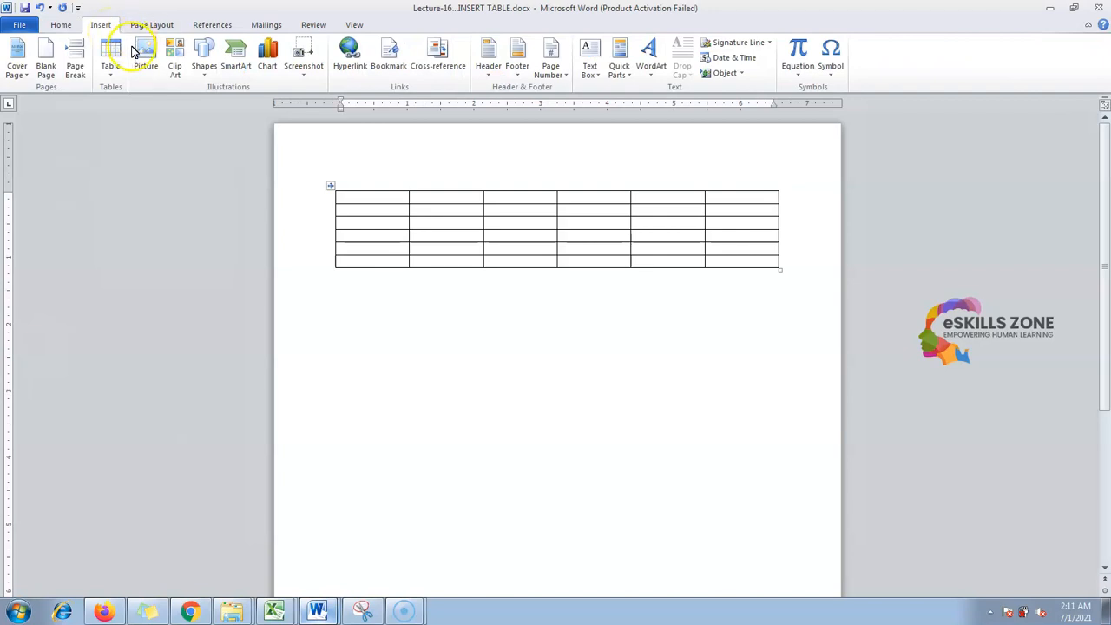
click(111, 70)
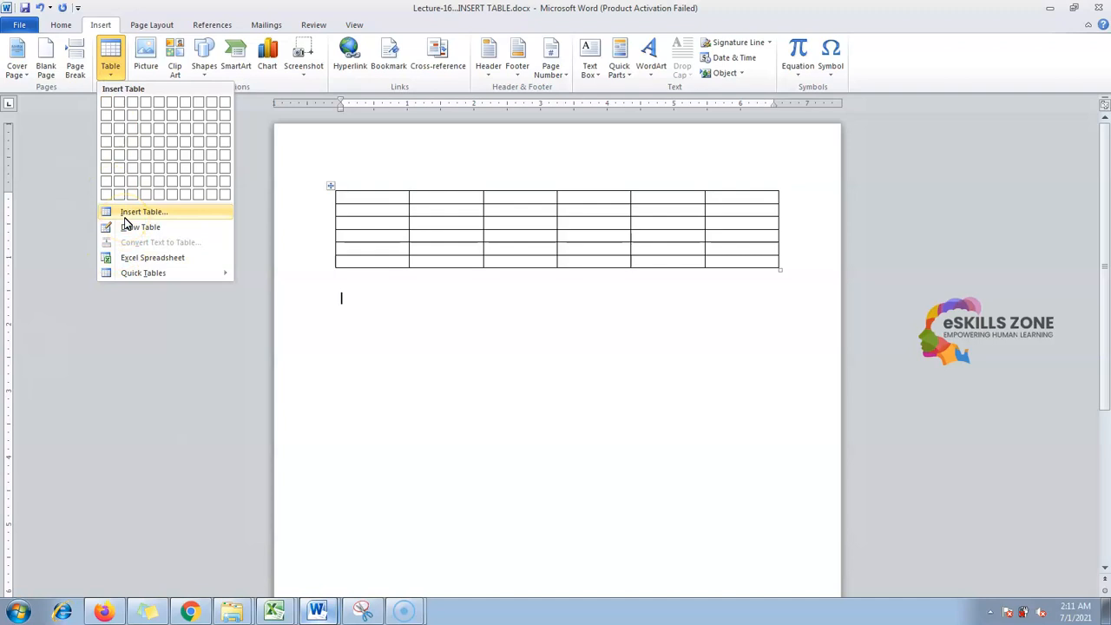
click(130, 213)
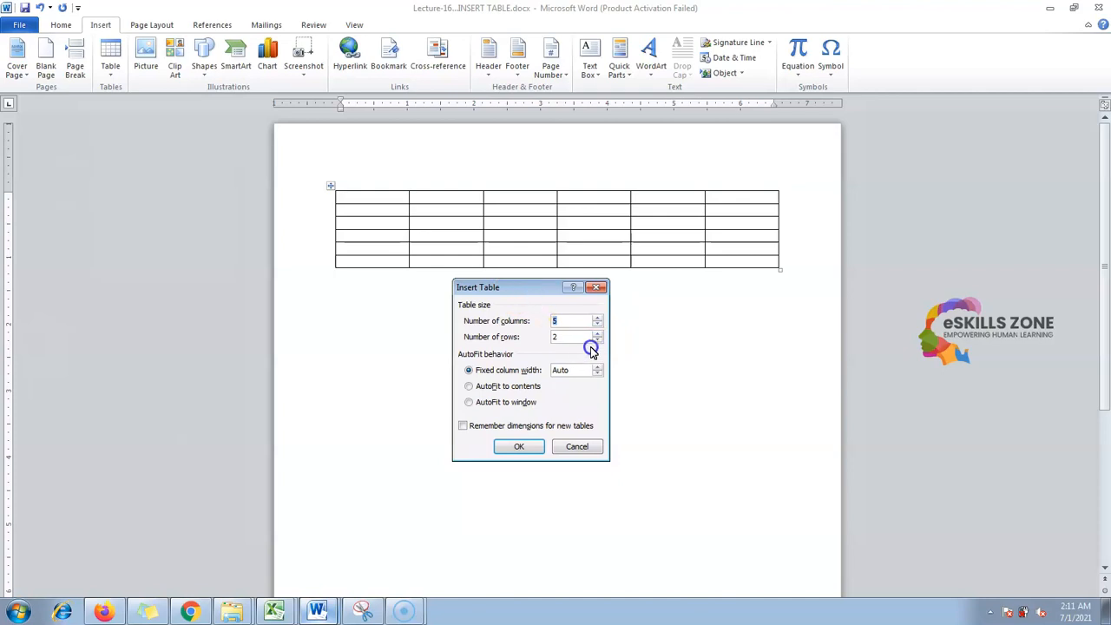
click(597, 318)
click(598, 333)
click(597, 333)
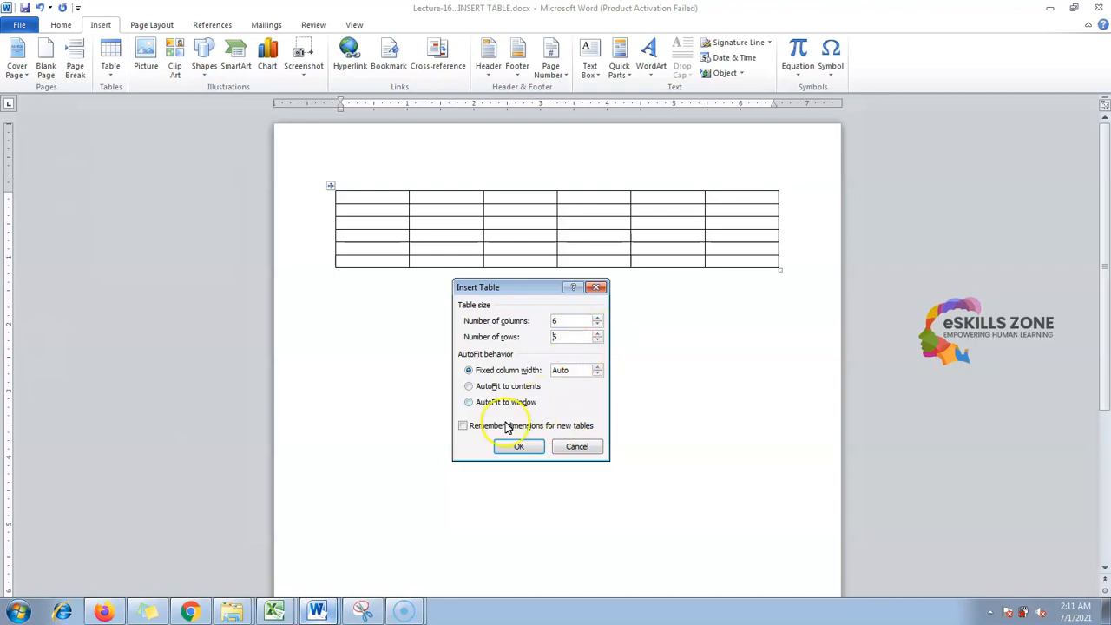
click(512, 446)
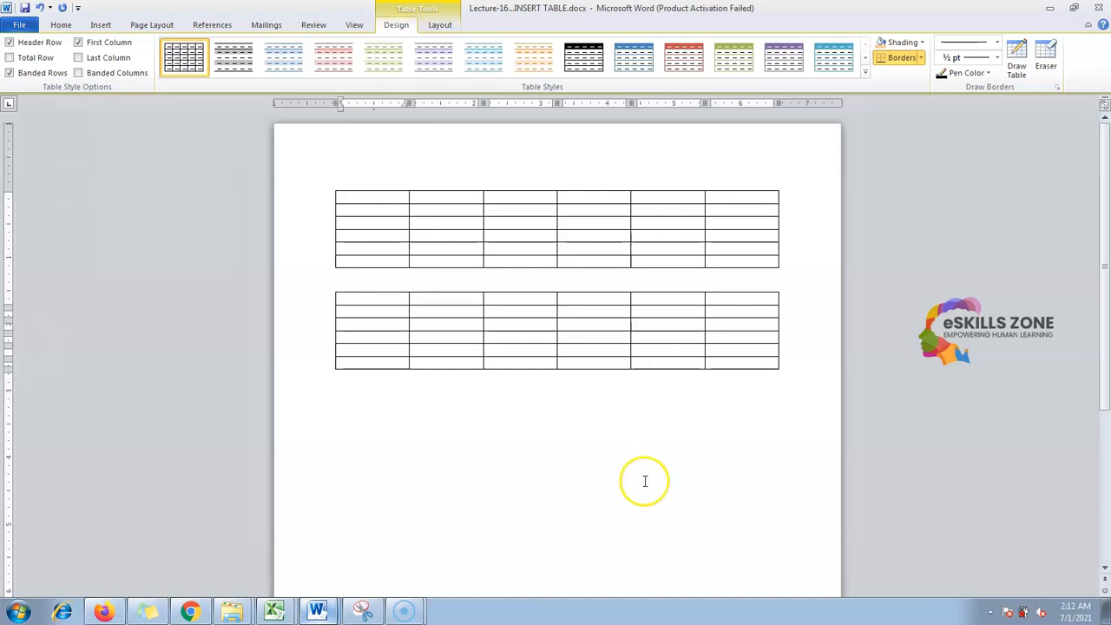
Step: Fill the first table's first column with the heading Name and four students' first names below it
click(353, 203)
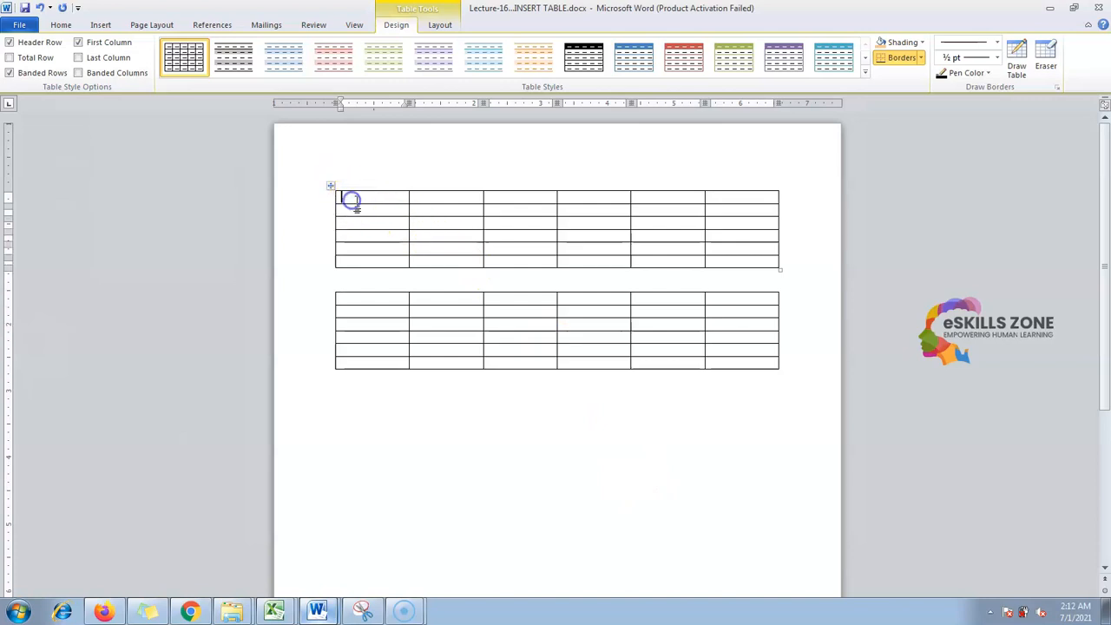
text(Name)
click(359, 206)
text(Andrew)
key(Down)
text(Car)
key(BackSpace)
key(BackSpace)
text(raig)
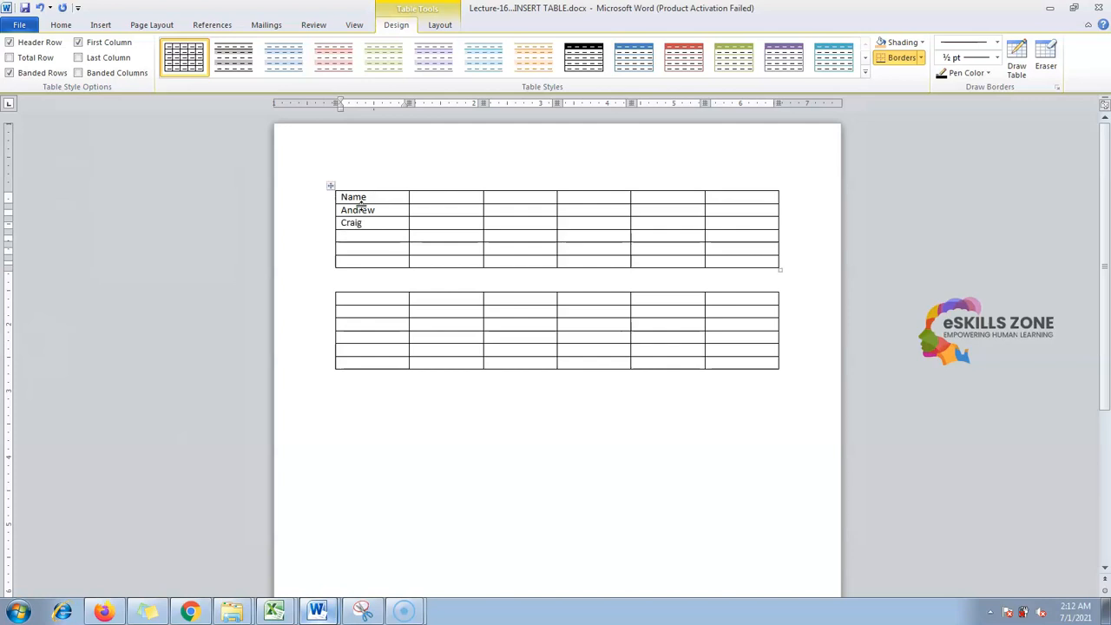
key(Down)
text(Derek)
key(Down)
text(Gary)
Step: Fill the second column with the heading Subject, followed by Maths, Science, Physics and Chemistry
key(Tab)
key(Up)
key(Up)
key(Up)
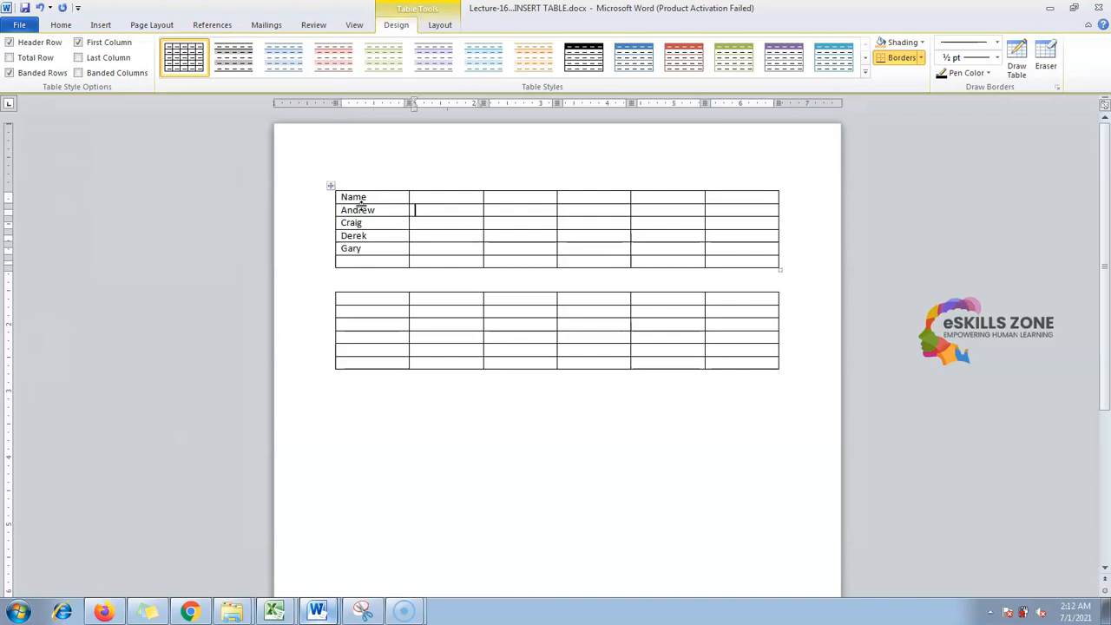
key(Up)
text(Subject)
key(Down)
text(Maths)
key(Down)
text(Science)
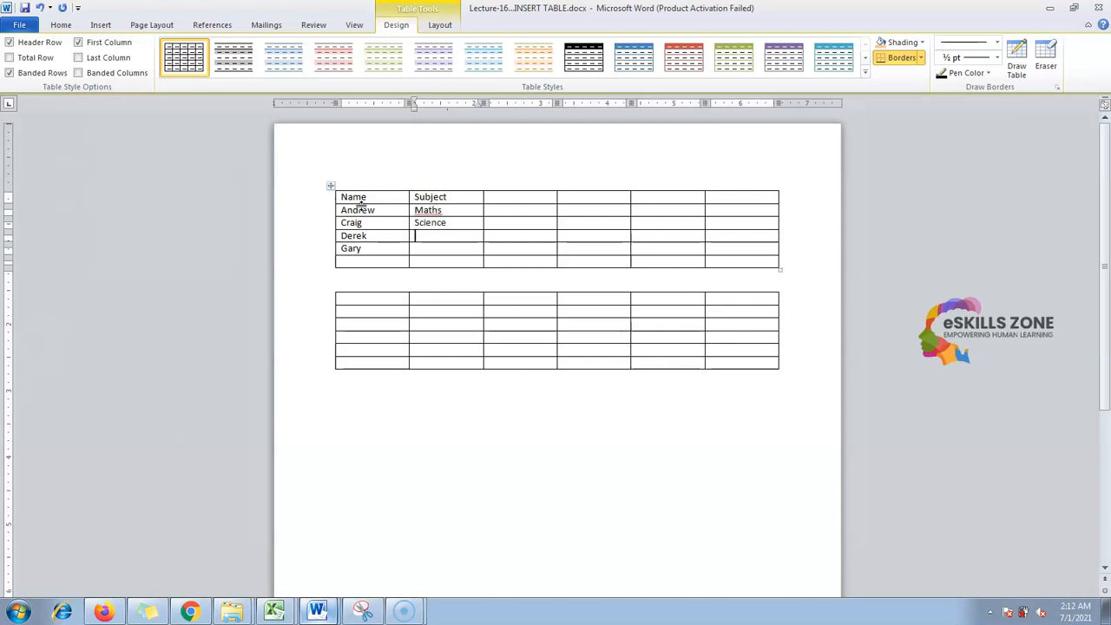
key(Down)
text(Physics)
key(Down)
text(Chemistry)
Step: Fill the third column with the heading Marks, followed by 89, 72, 88 and 89
key(Tab)
key(Up)
key(Up)
key(Up)
key(Up)
text(Marks)
key(Down)
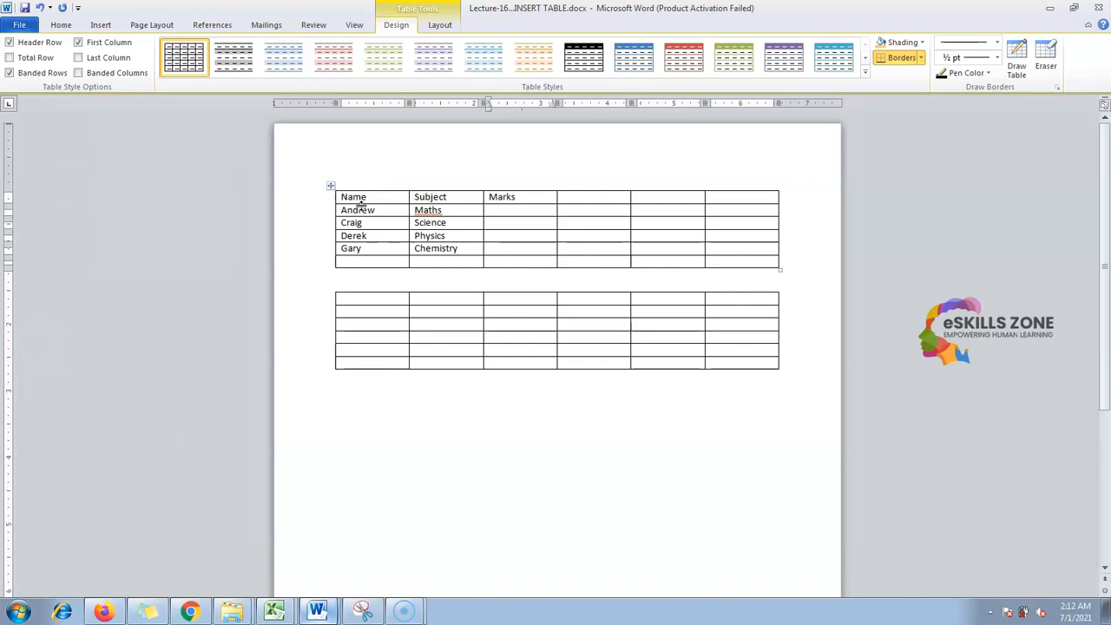
text(89)
key(Down)
text(72)
key(Down)
text(88)
key(Down)
text(89)
Step: Set the Name, Subject and Marks headings to font size 18 and apply the purple text effect with reflection
key(shift+Left)
key(shift+Left)
key(shift+Left)
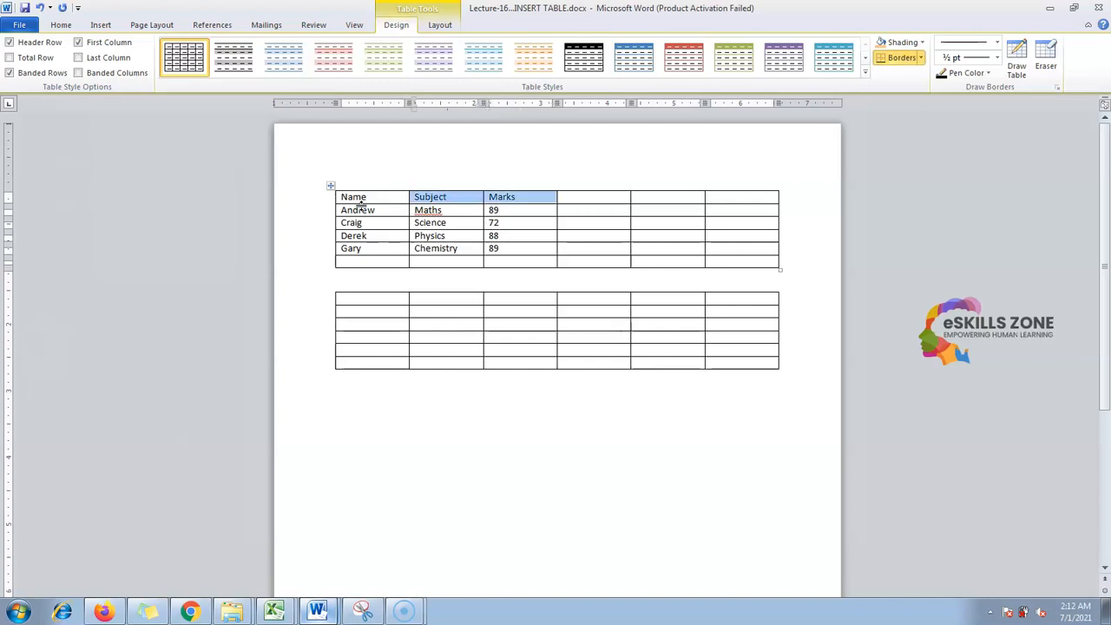
click(61, 26)
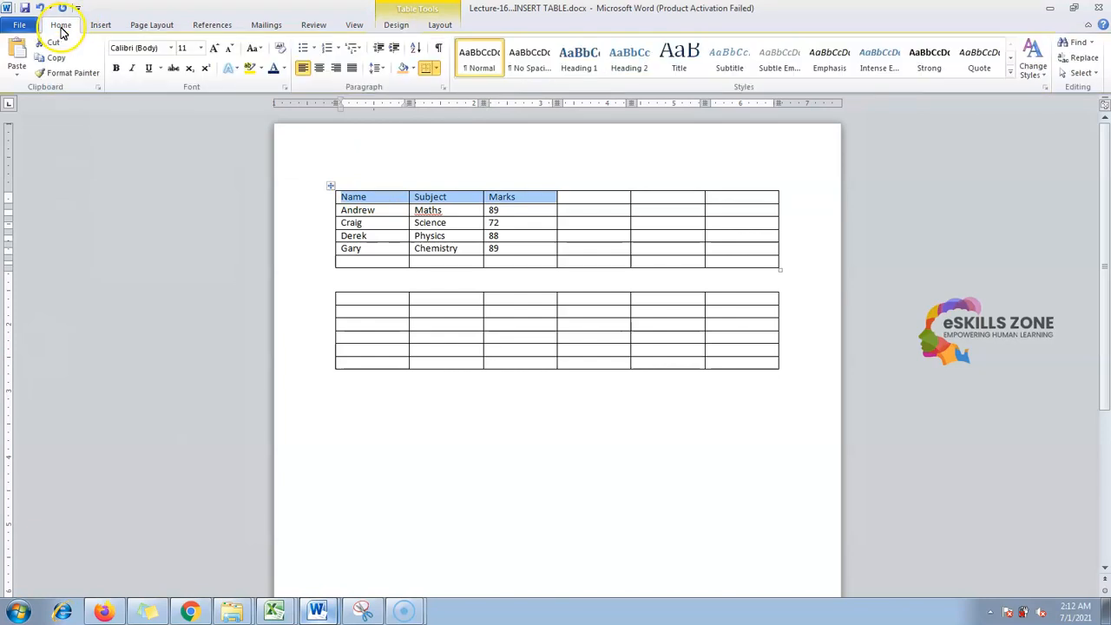
click(200, 48)
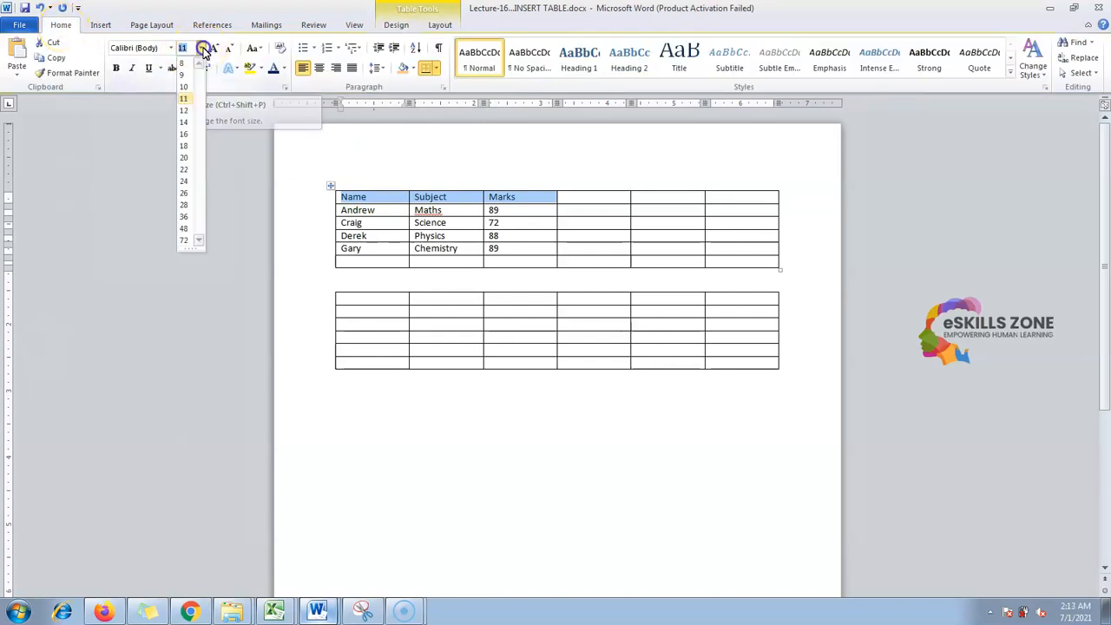
click(184, 145)
click(230, 68)
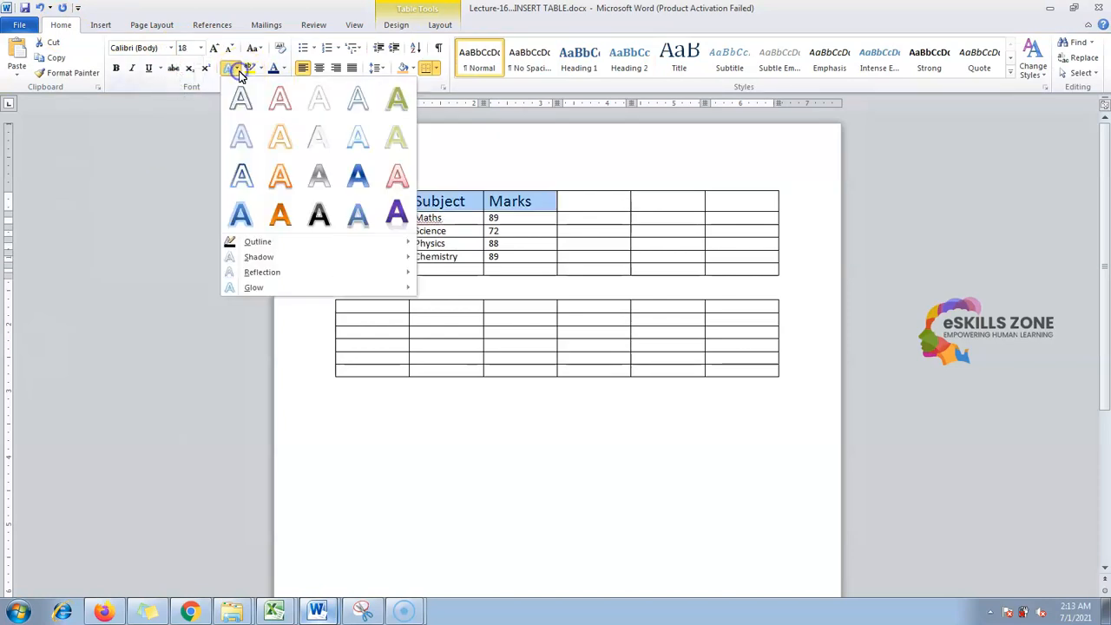
click(395, 217)
Step: Shade the three heading cells orange and set their font to Britannic Bold
click(407, 69)
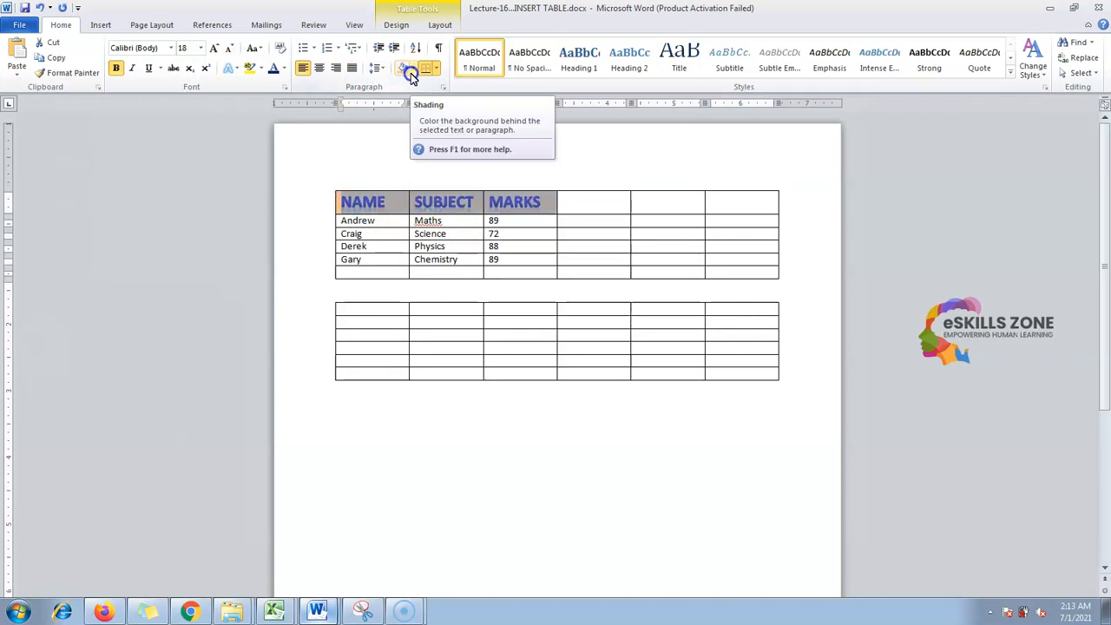
click(171, 47)
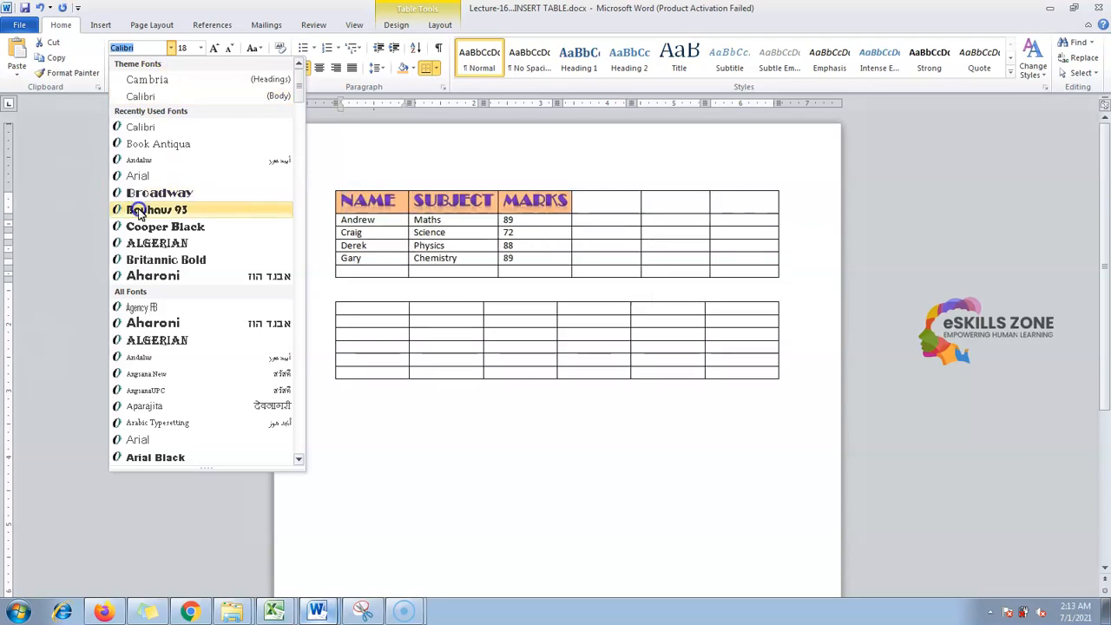
click(160, 262)
click(586, 201)
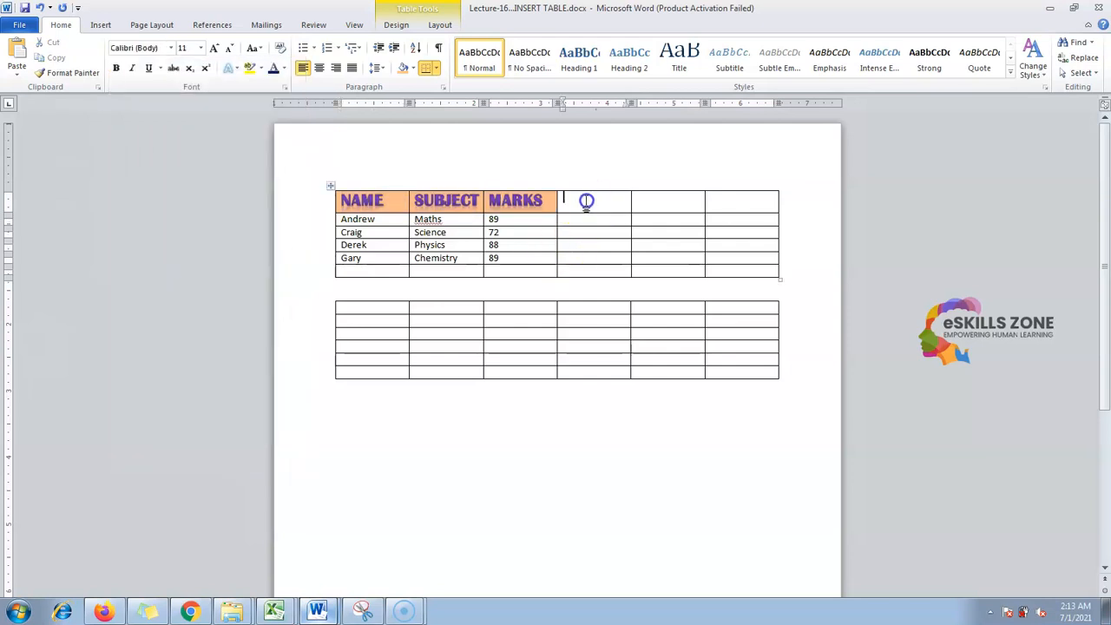